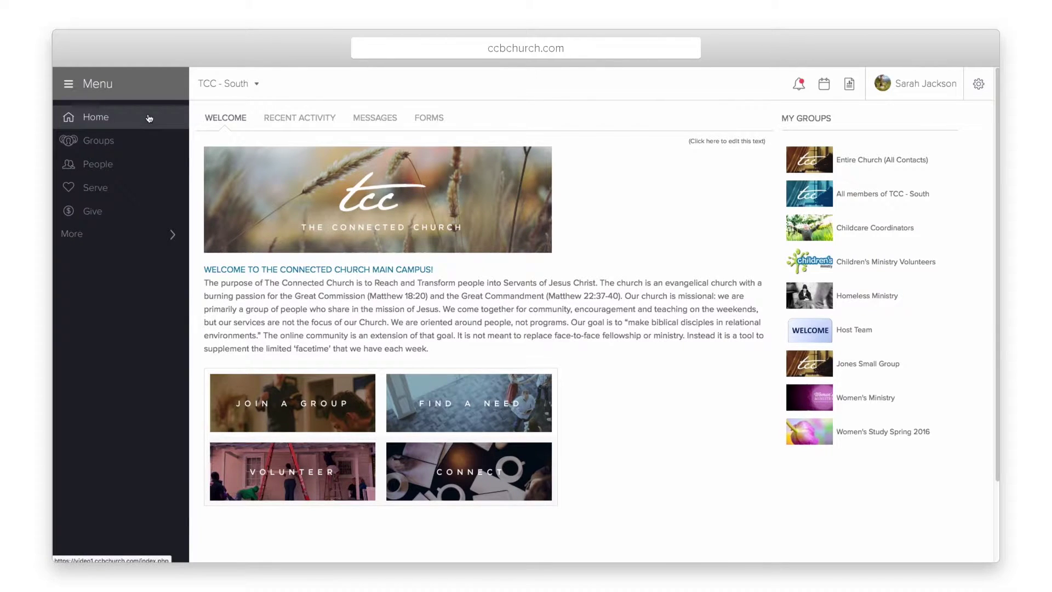
Go from People and January Birthdays to the Children's Ministry Volunteers group and show its Group Actions
left_click(107, 166)
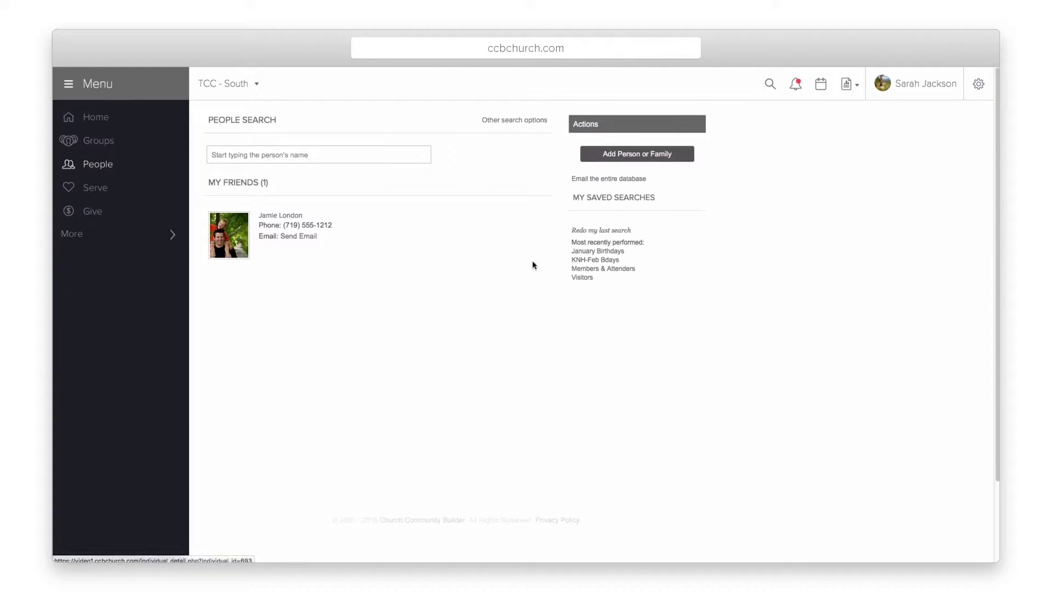
left_click(598, 252)
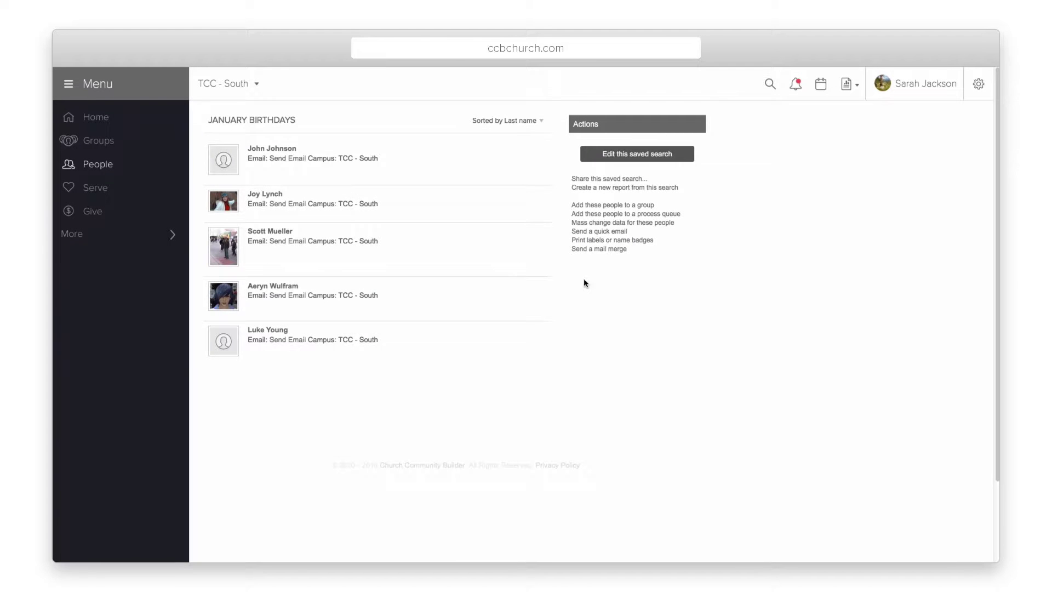
left_click(131, 140)
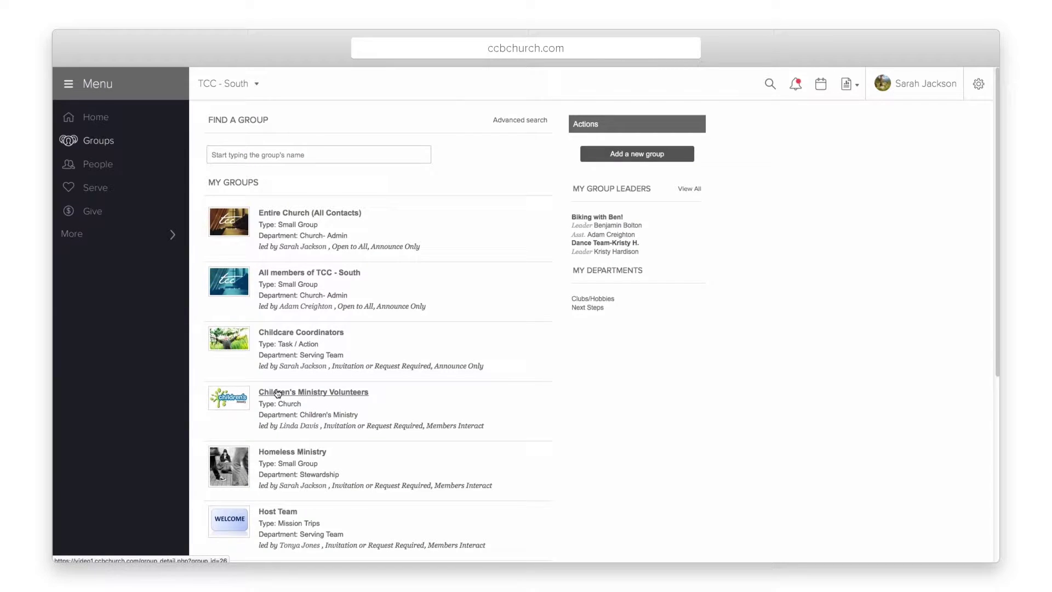
left_click(278, 392)
left_click(912, 116)
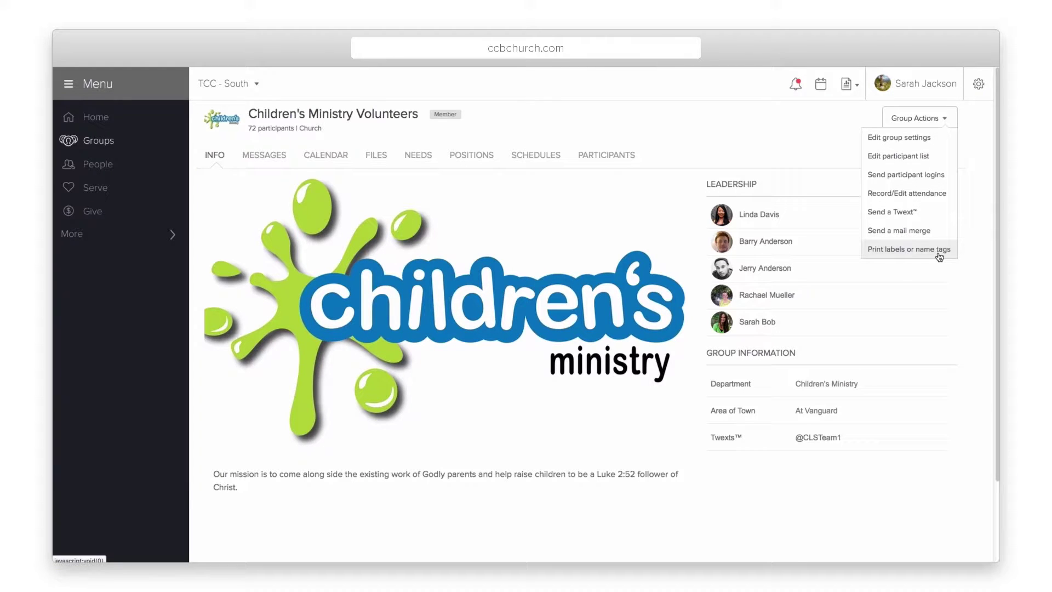
Open the 1st Grade Teacher position from the group's positions and show an event's Event Actions
left_click(467, 156)
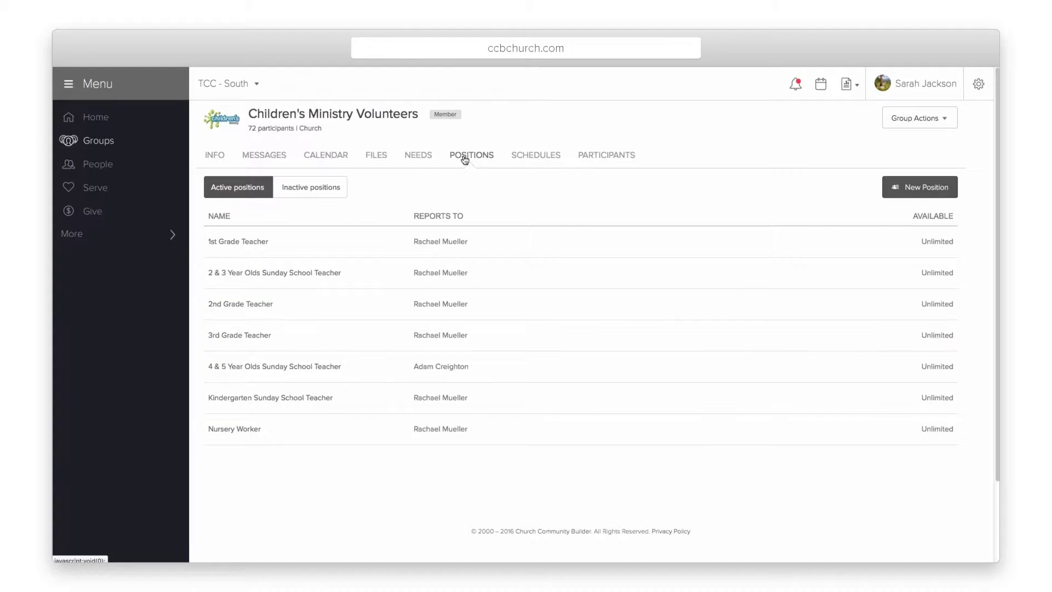
left_click(494, 243)
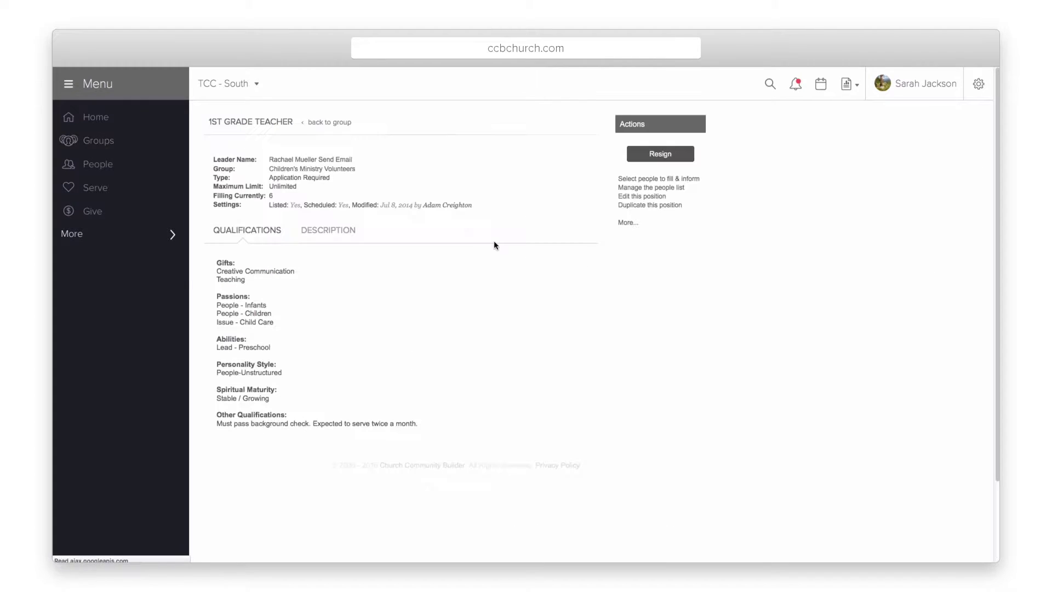
left_click(627, 222)
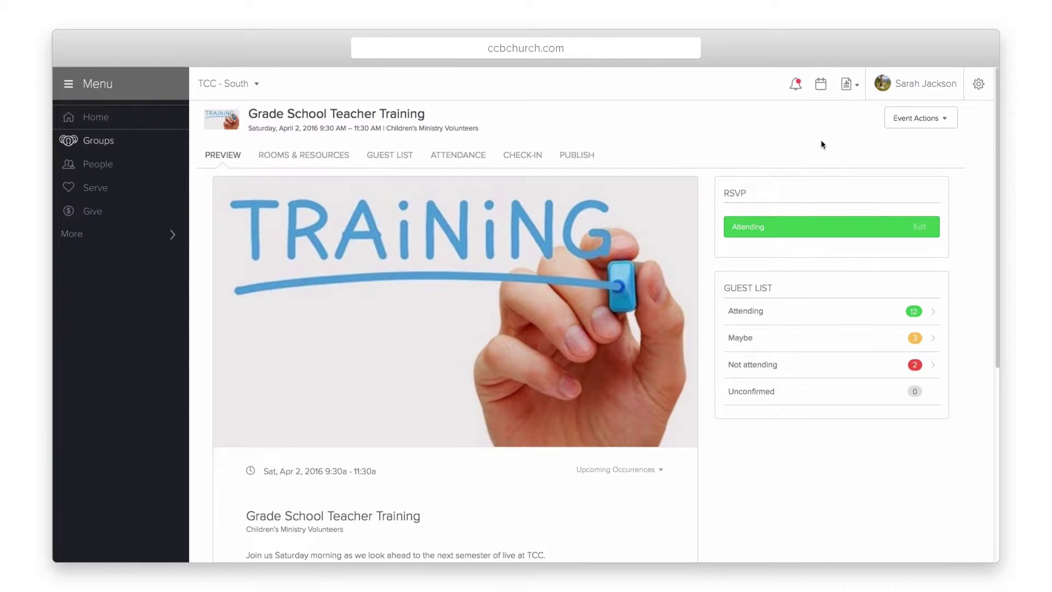
left_click(894, 126)
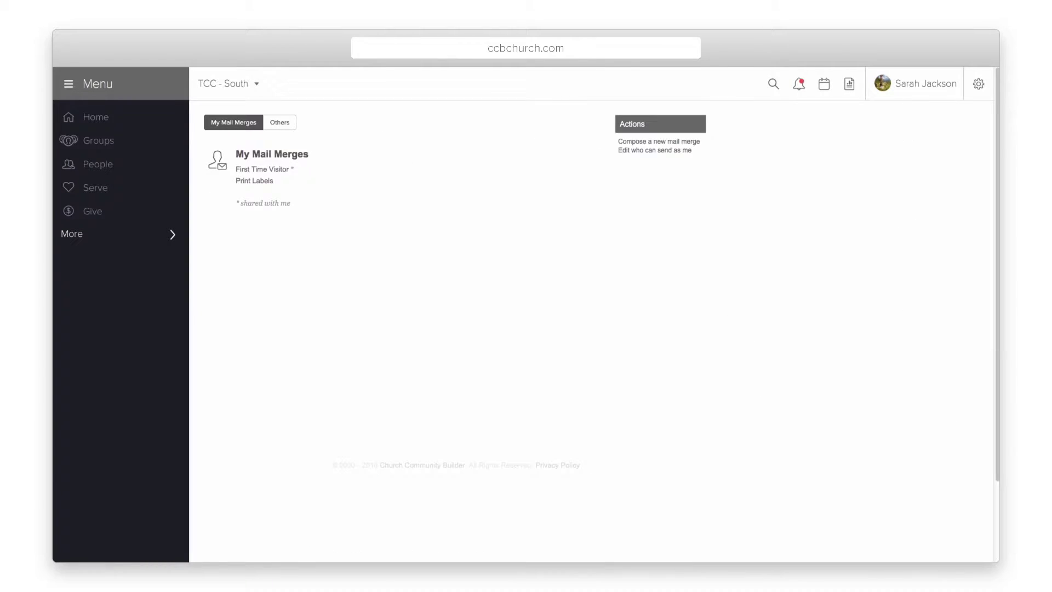
View the Step 3 Send options of the First Time Visitor mail merge, then the report options
left_click(247, 170)
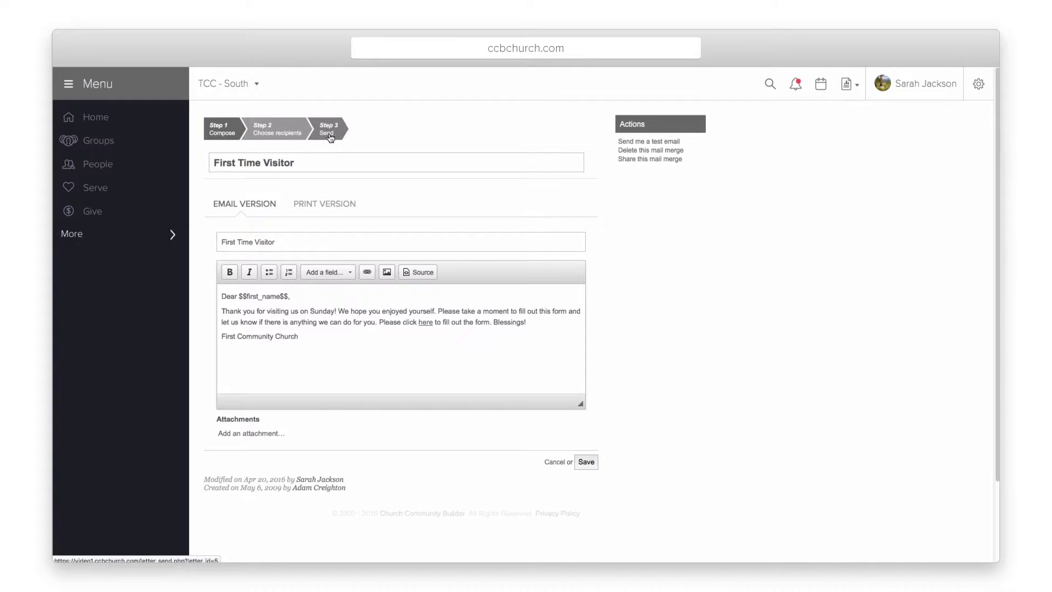
left_click(329, 131)
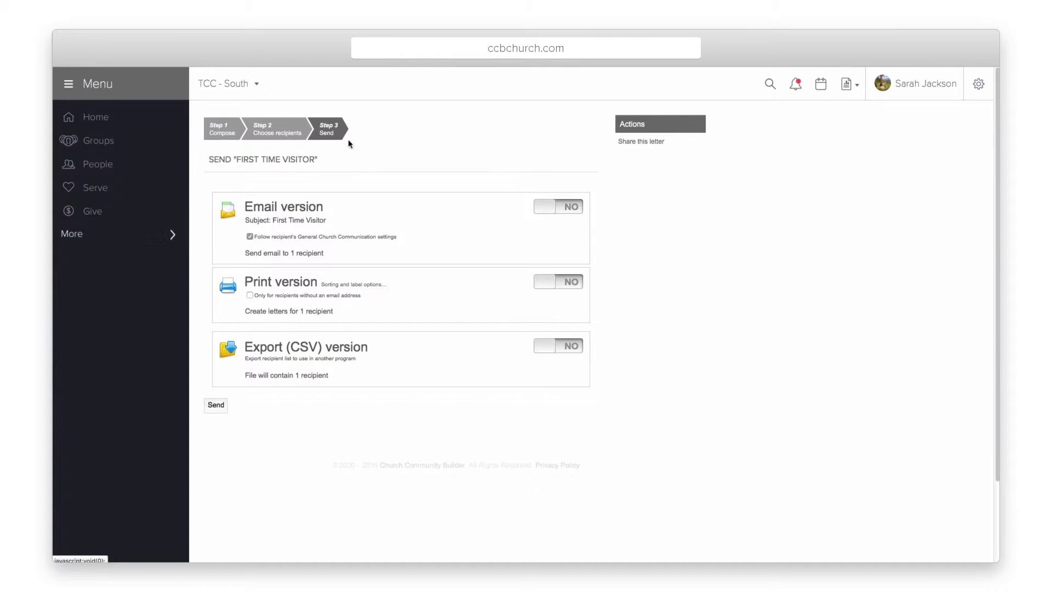
left_click(859, 87)
Under All Reports, set the Giving Statements report to 'Labels for Giving Statements'
left_click(839, 134)
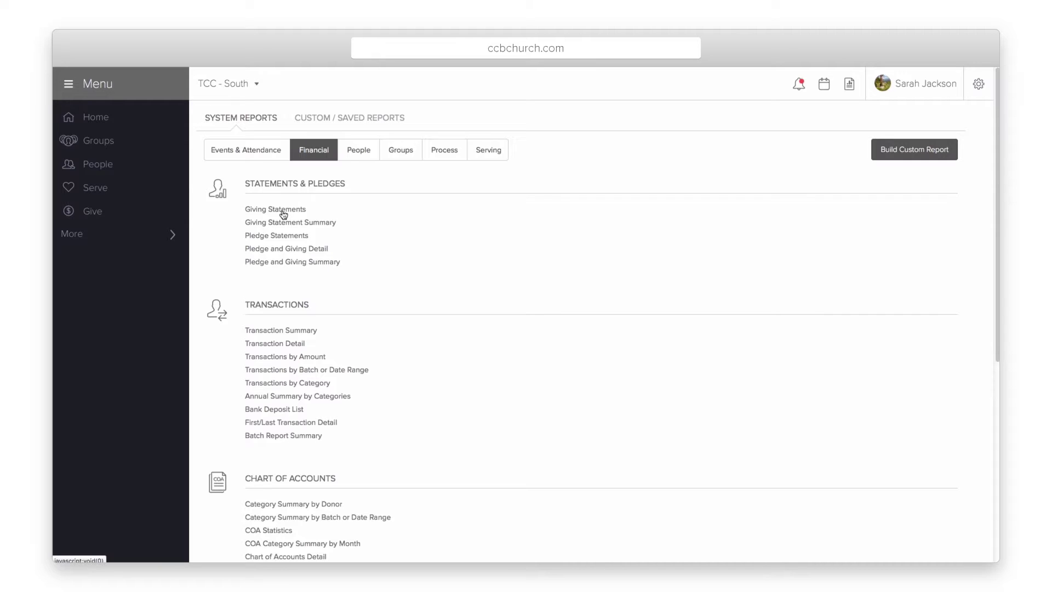
left_click(283, 213)
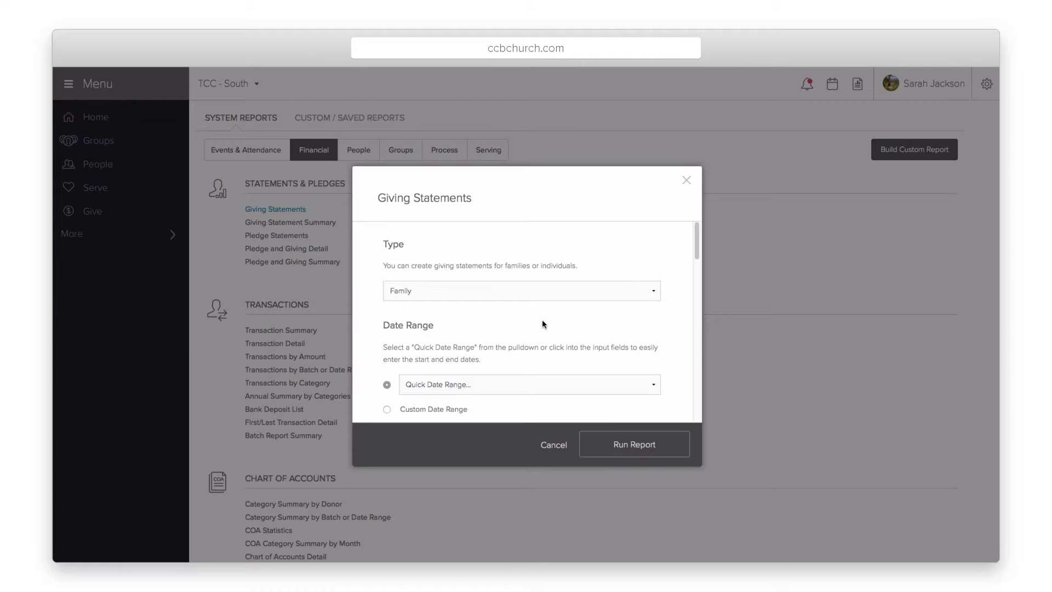
scroll(542, 324, "down", 10)
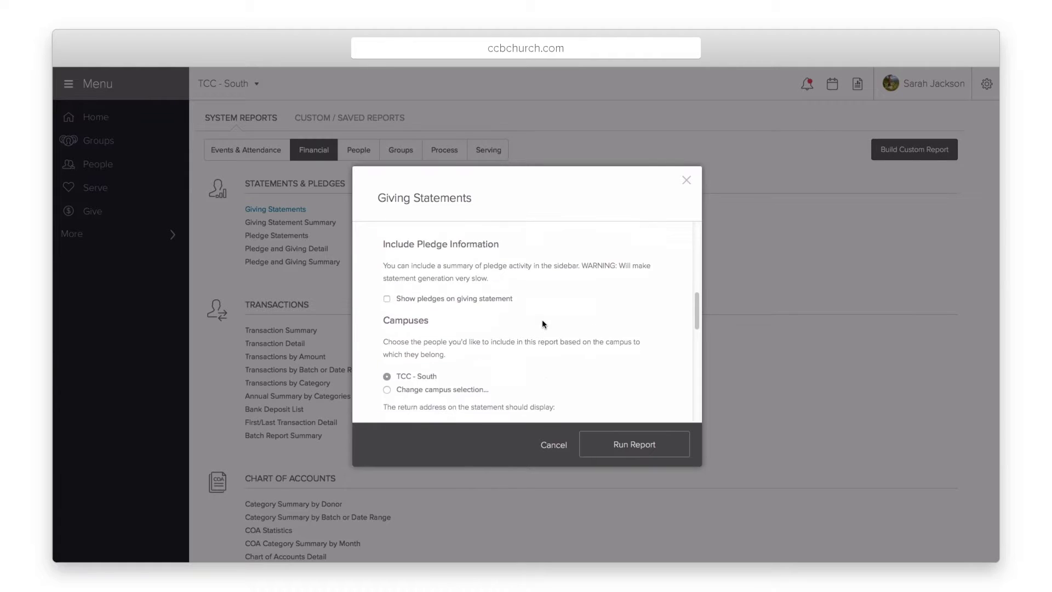
scroll(542, 324, "down", 8)
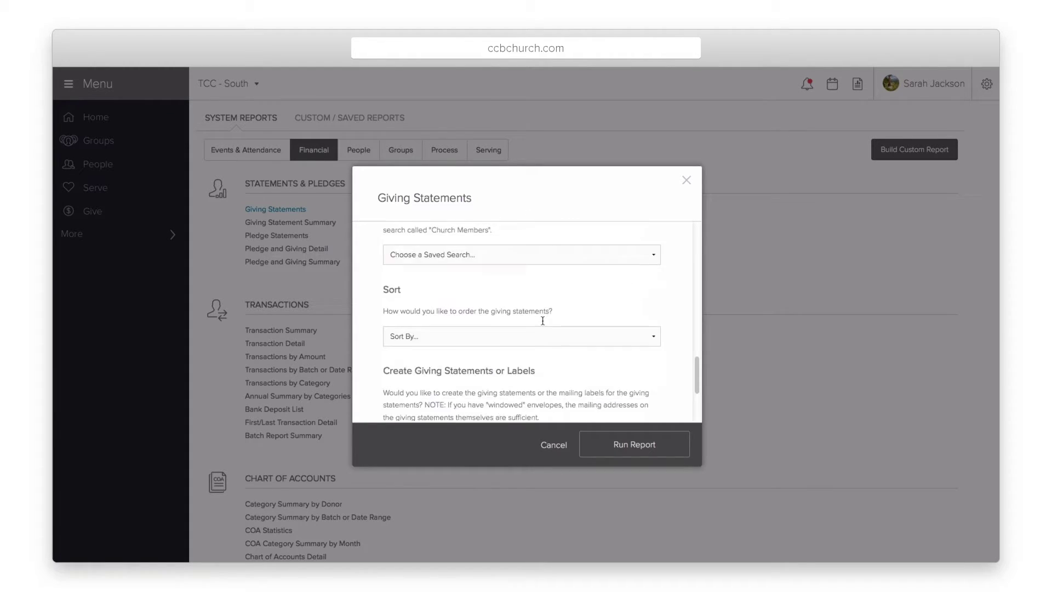
scroll(543, 321, "down", 2)
left_click(464, 352)
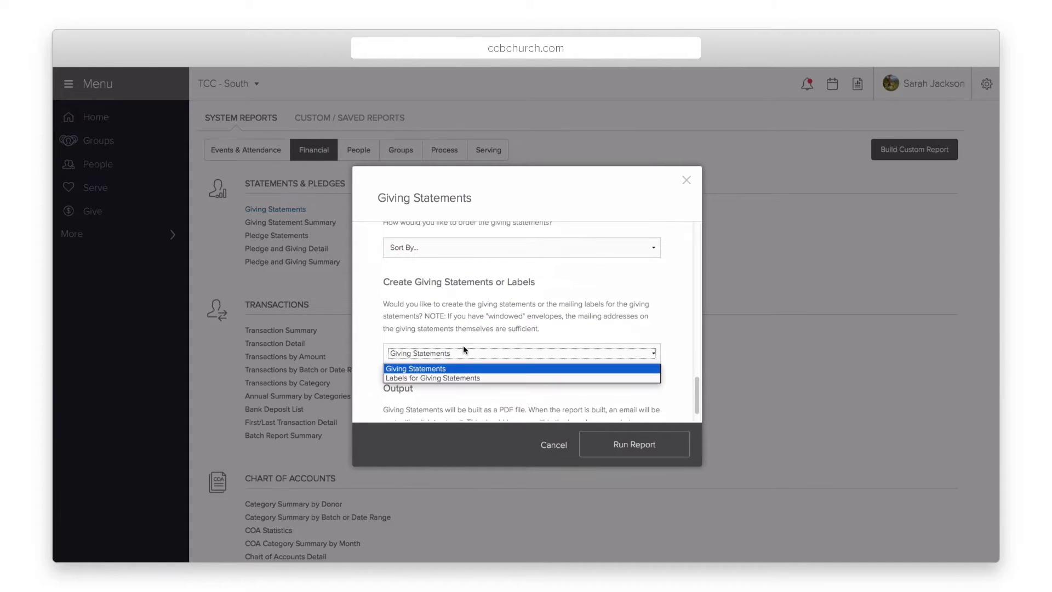
left_click(436, 378)
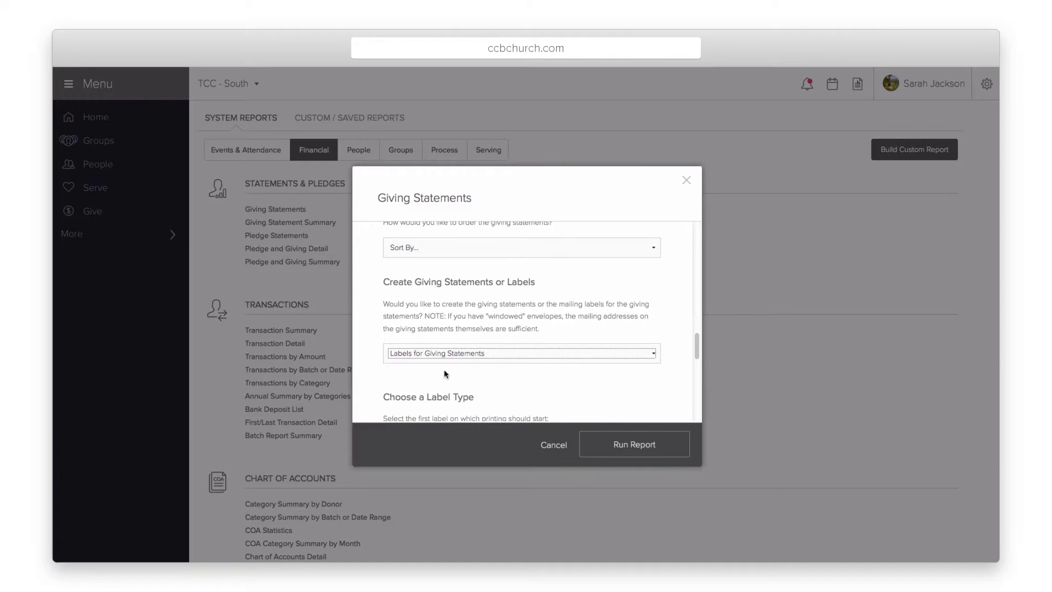
scroll(446, 365, "down", 2)
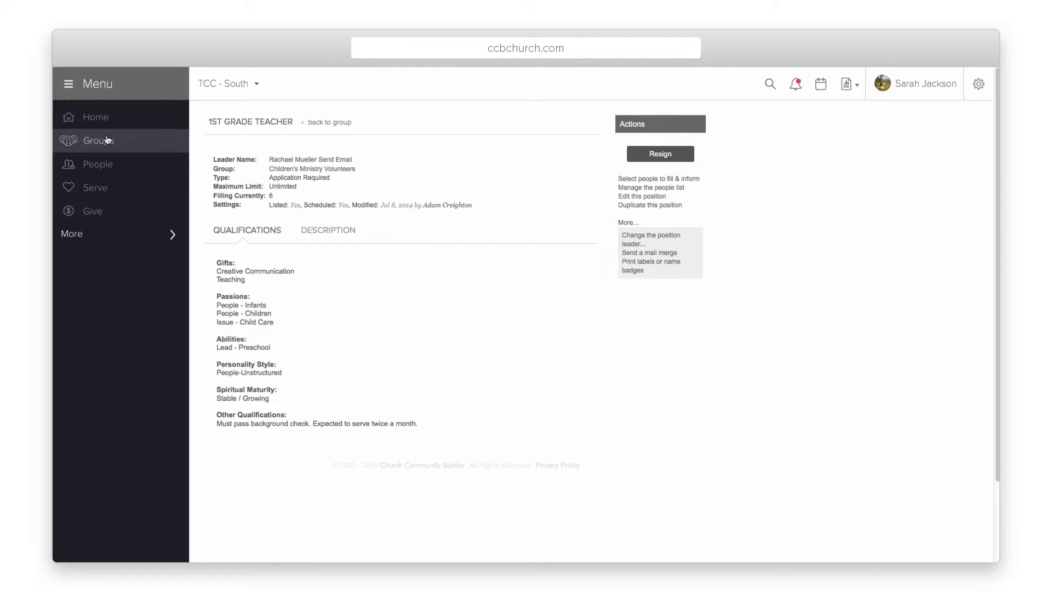
Open label printing for the January Birthdays saved search people
left_click(98, 165)
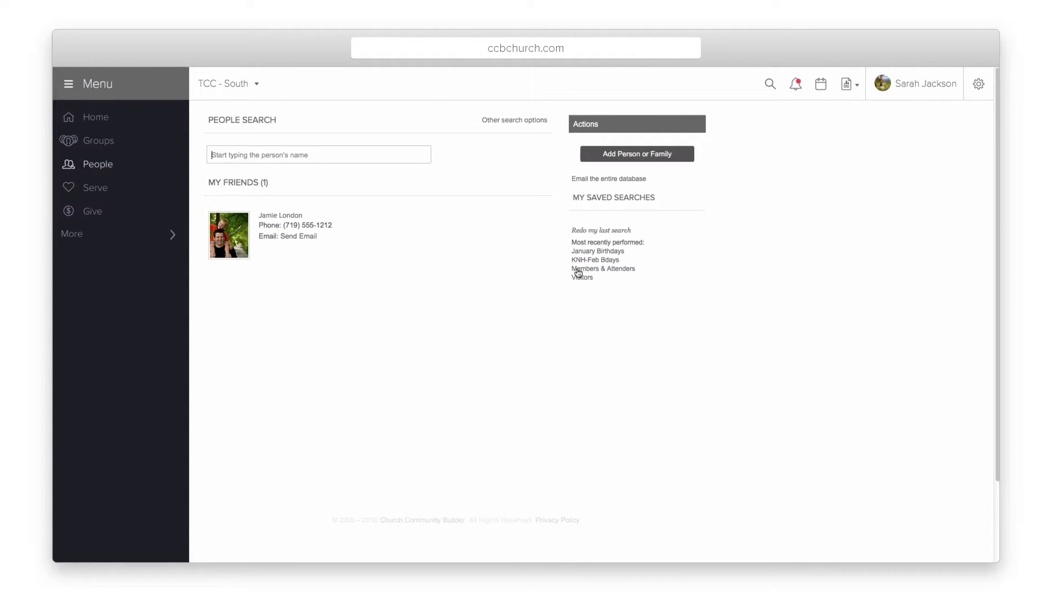
left_click(587, 253)
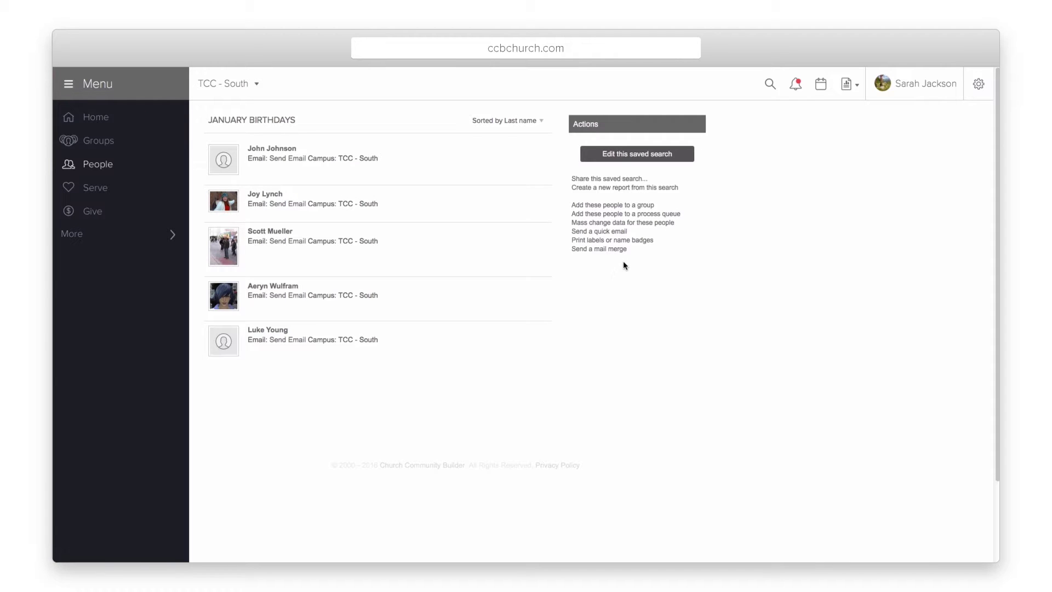
left_click(642, 240)
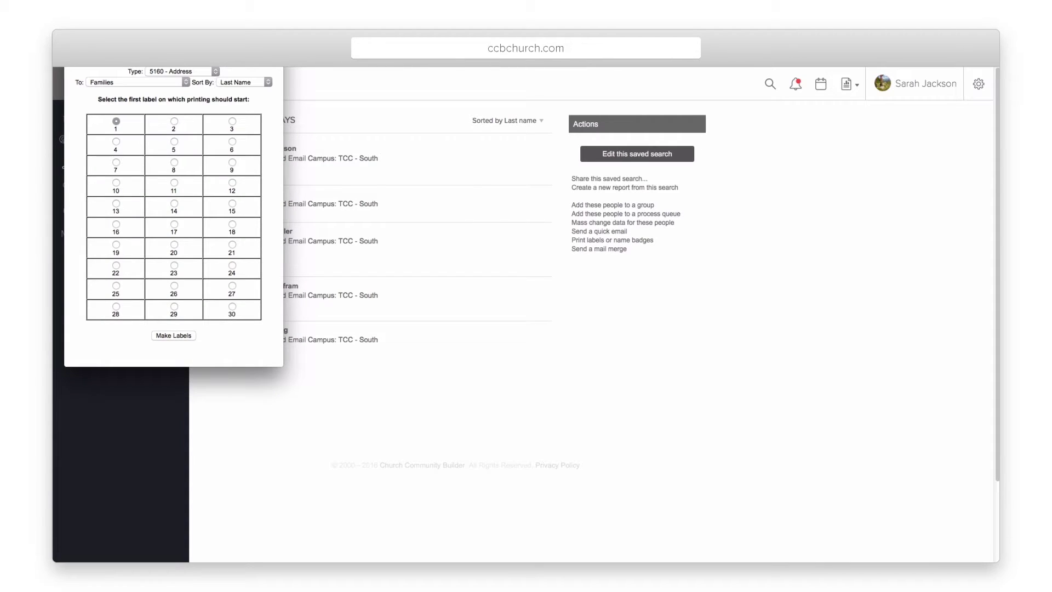
left_click_drag(234, 44, 528, 111)
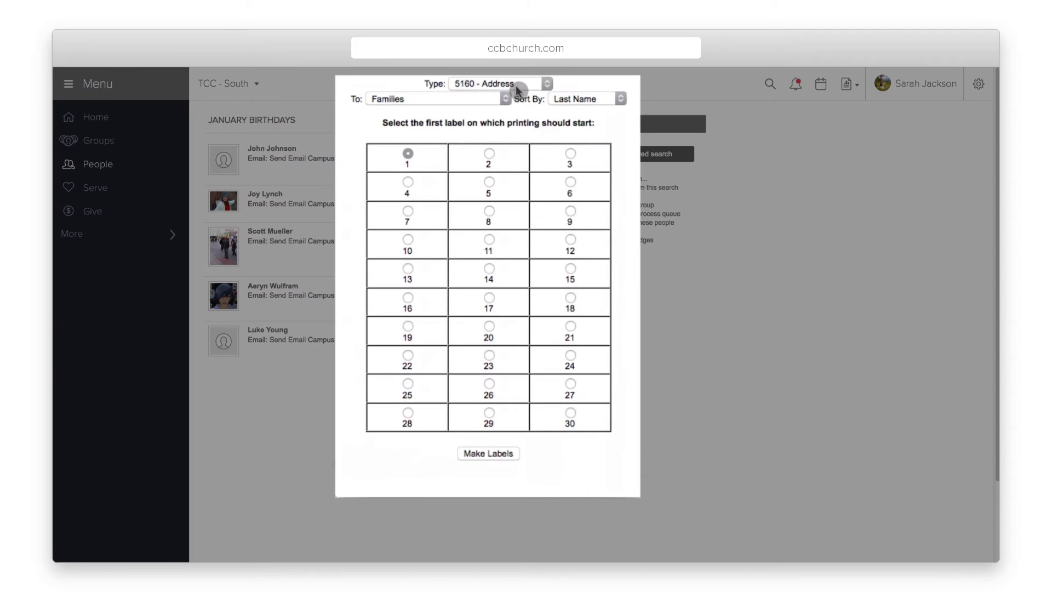
Generate 5160 - Address labels to Families, sorted by Last Name, starting at label 11
left_click(513, 104)
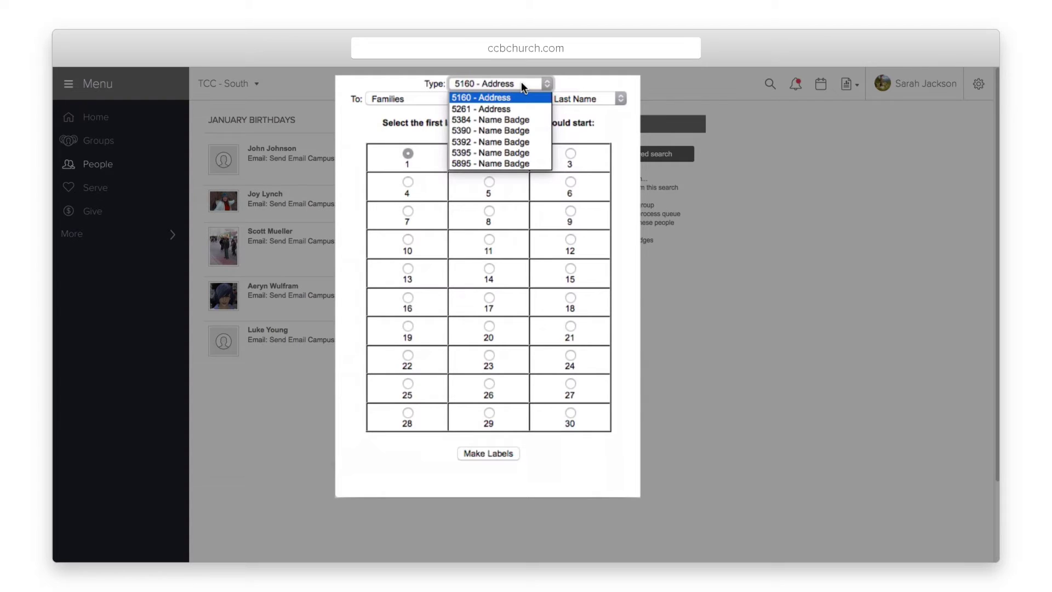
left_click(521, 81)
left_click(439, 99)
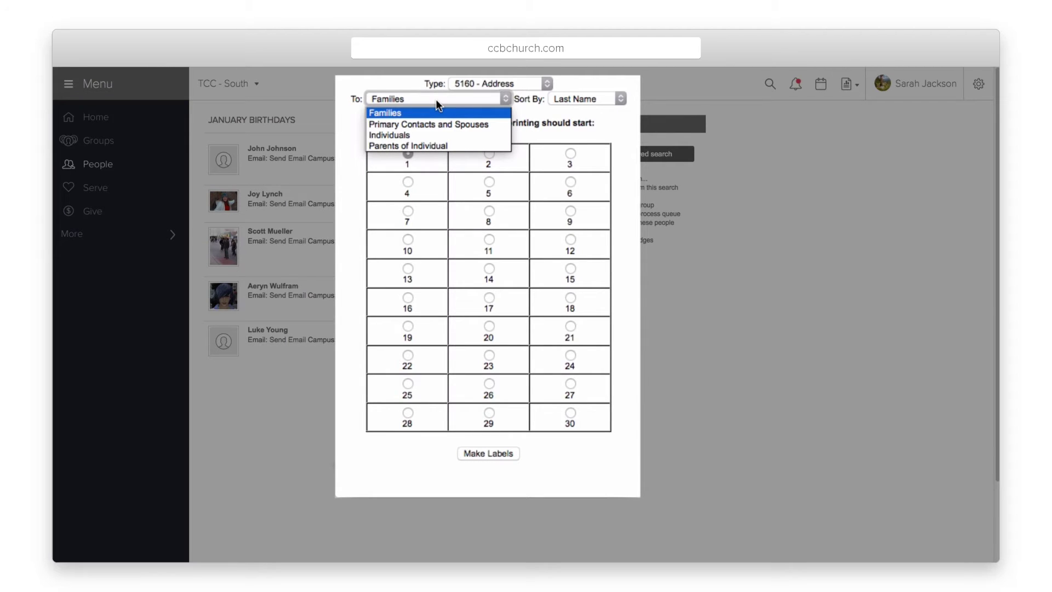
left_click(436, 99)
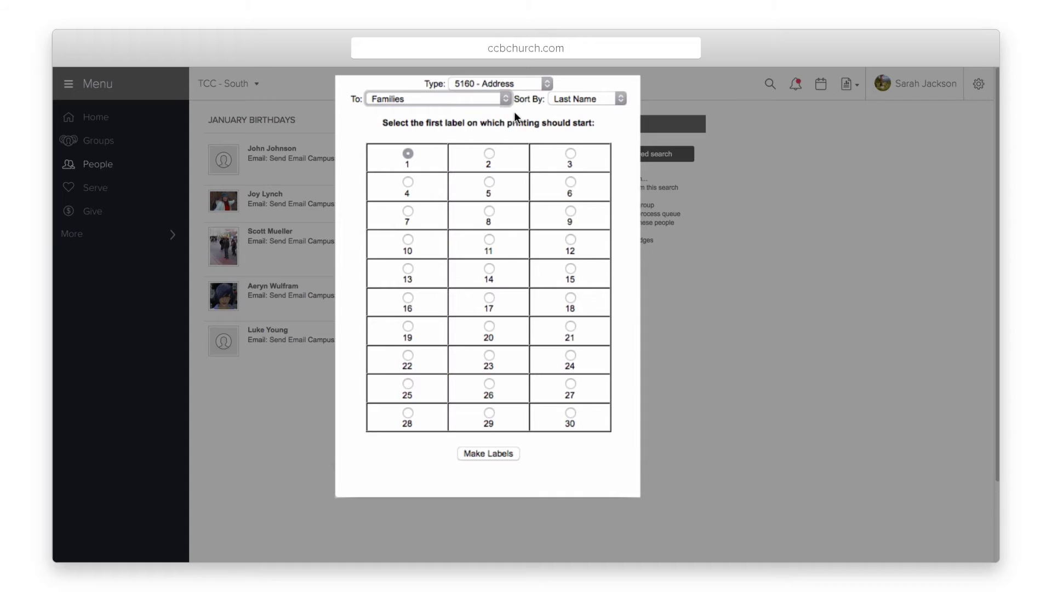
left_click(568, 100)
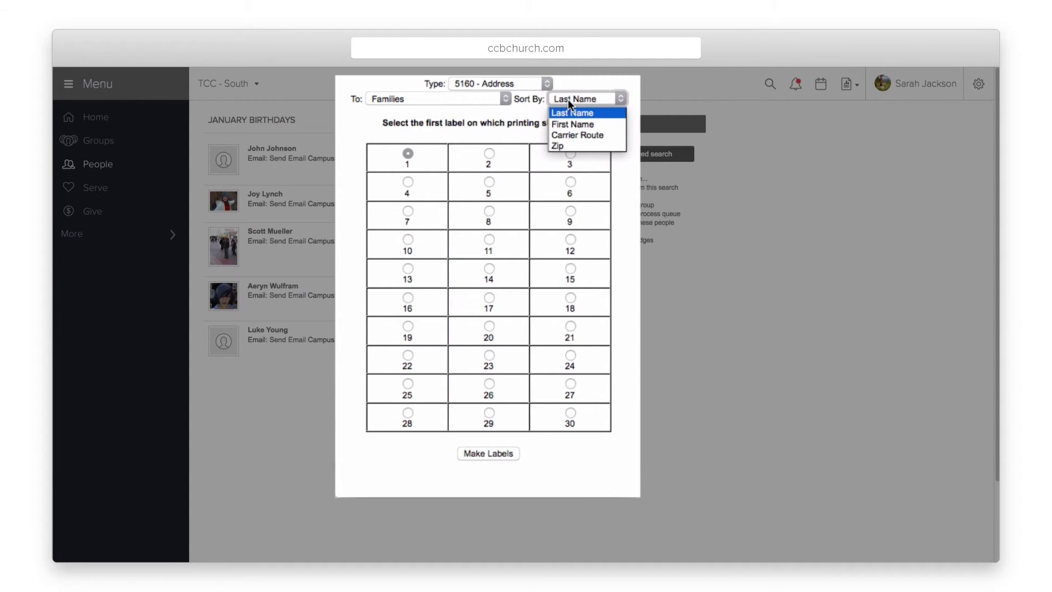
left_click(567, 99)
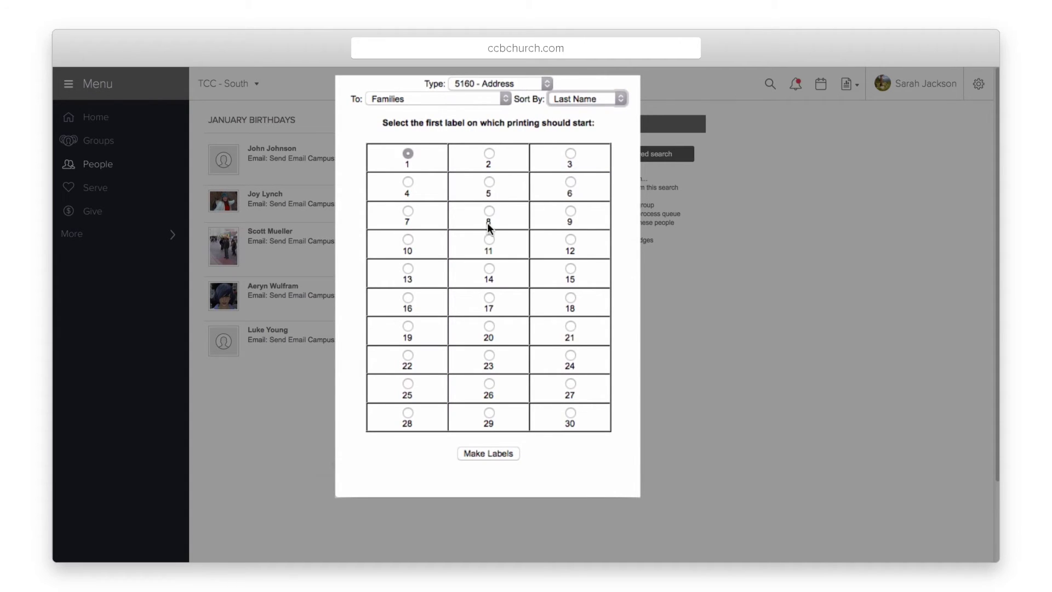
left_click(488, 240)
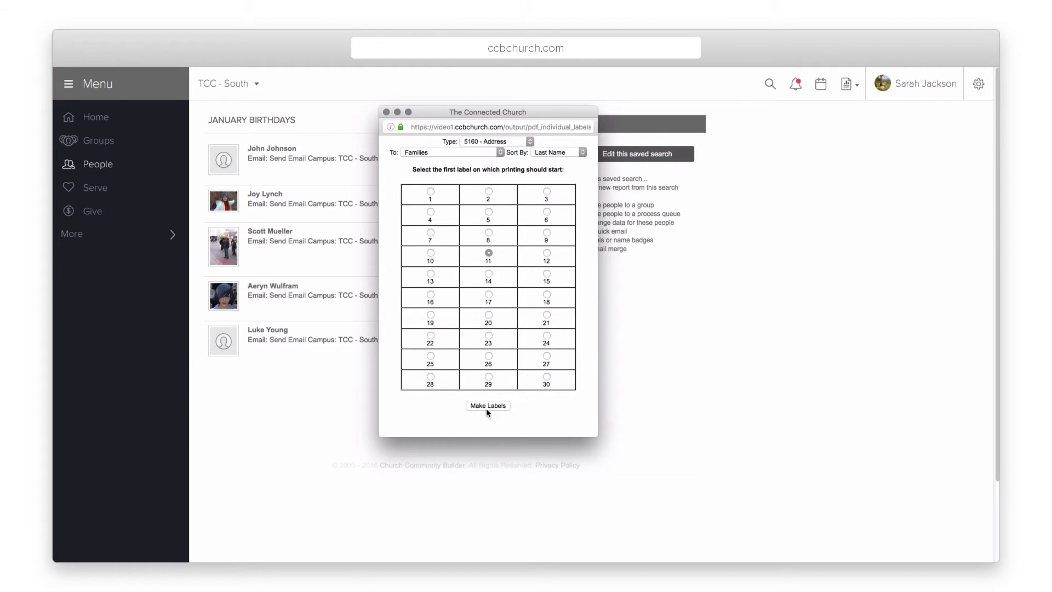
left_click(486, 409)
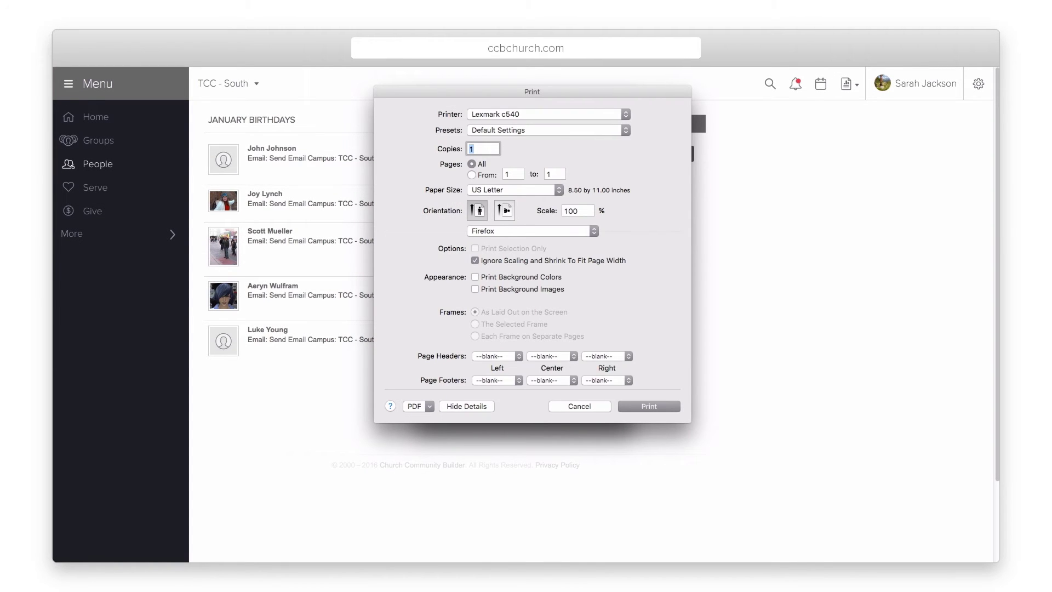